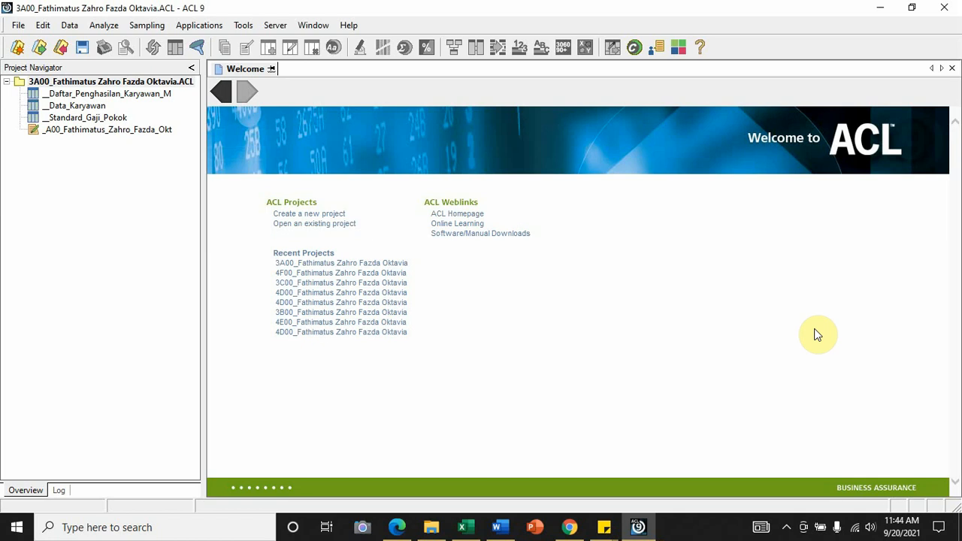
Start defining a new table with the Data Definition Wizard, using a file on disk as the data source
left_click(18, 25)
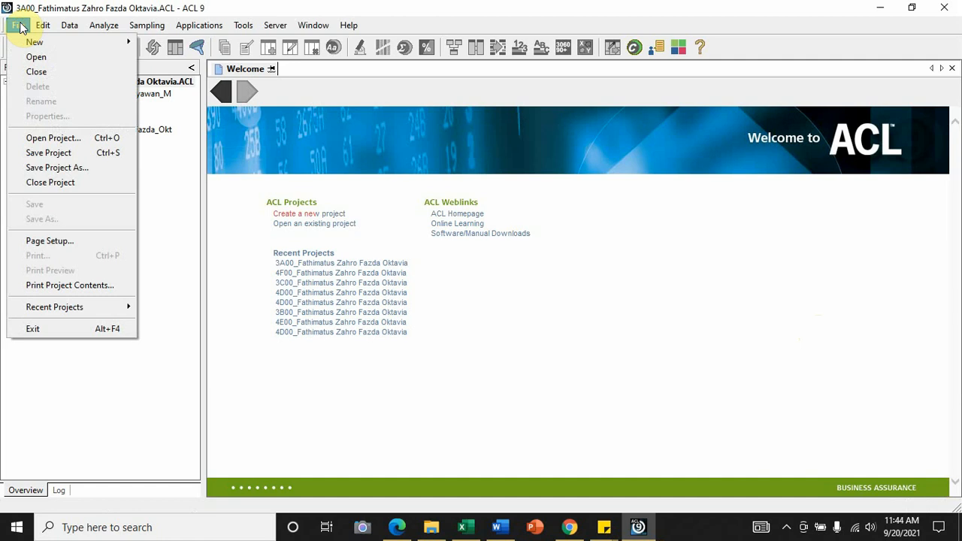
mouse_move(31, 42)
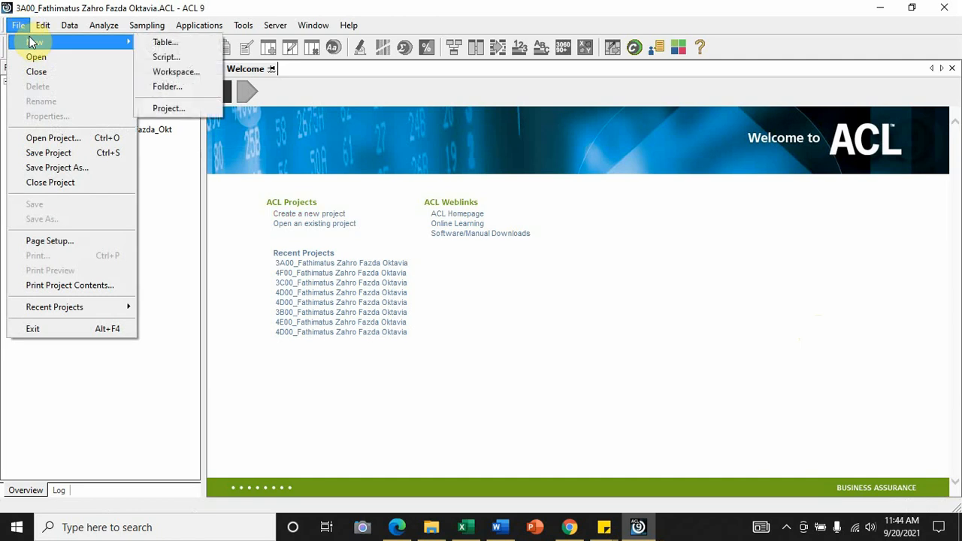
left_click(161, 45)
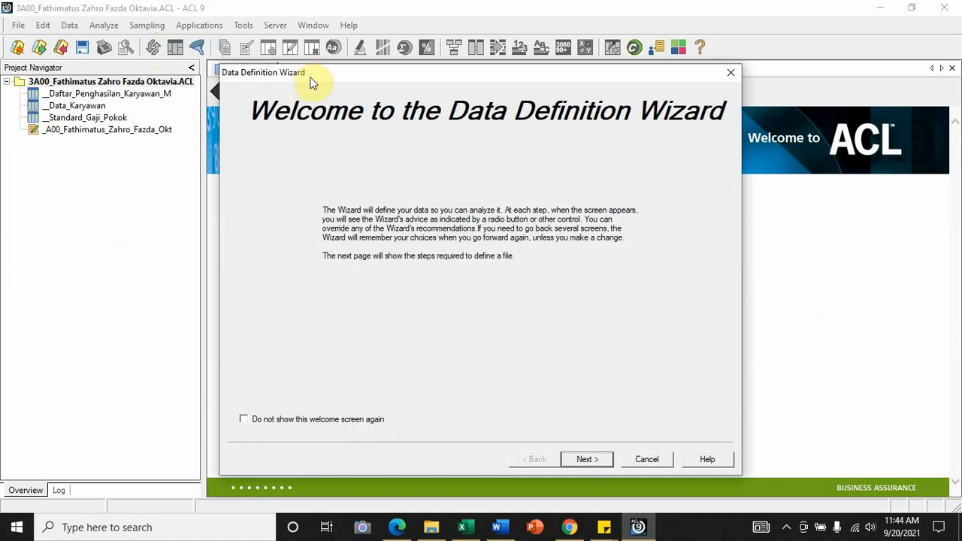
left_click(606, 460)
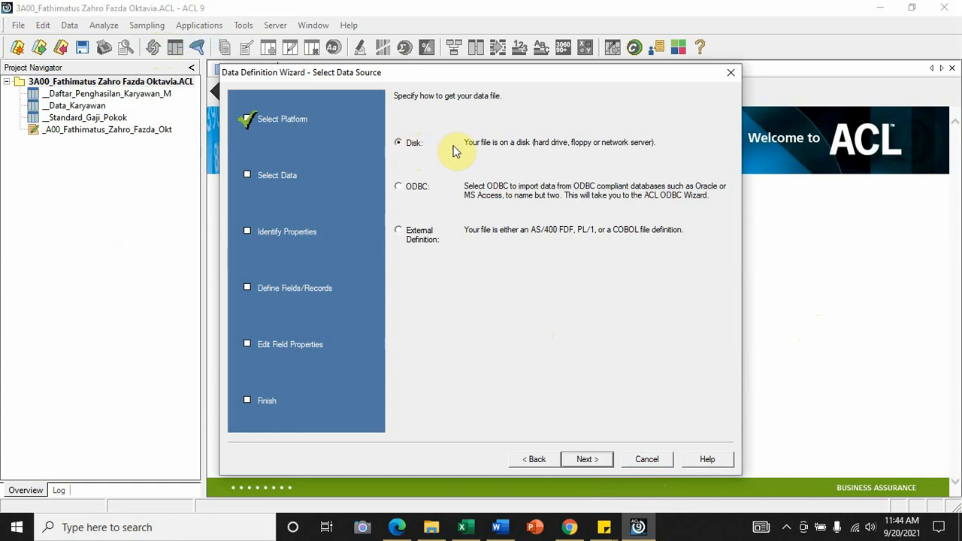
left_click(603, 460)
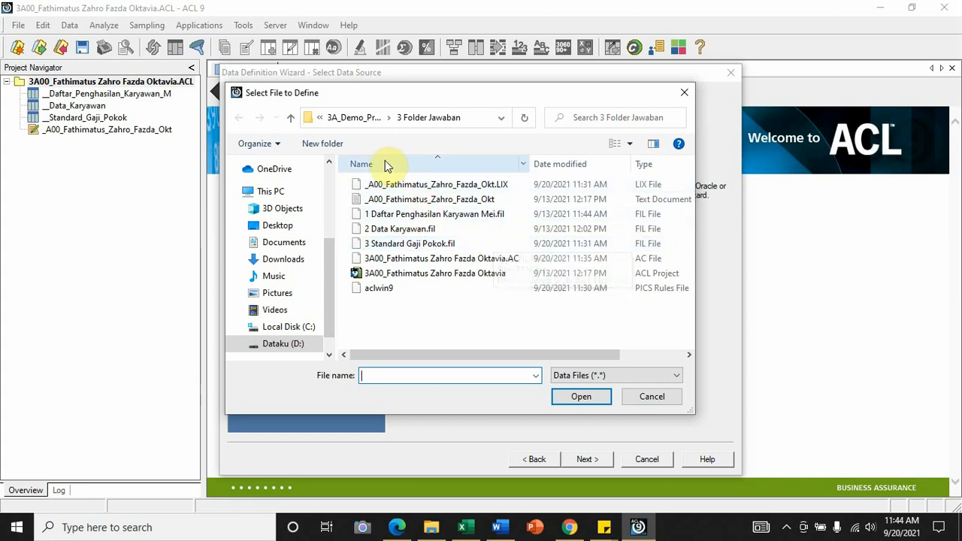
Choose the CSV file 4 Tunjangan Transport from 2 Folder File Sumber as source, accepting the ASCII character set and delimited text format
left_click(388, 119)
left_click(388, 119)
left_click(389, 119)
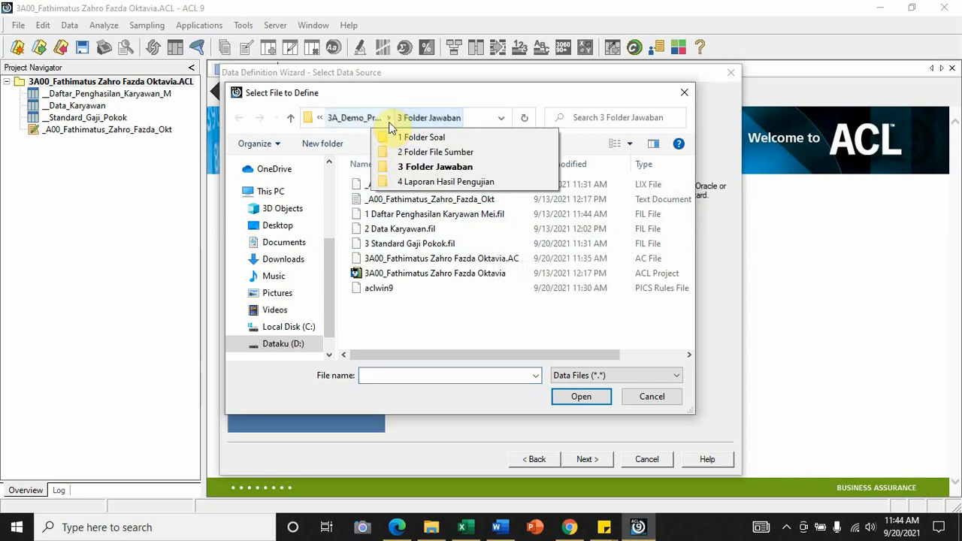
left_click(391, 152)
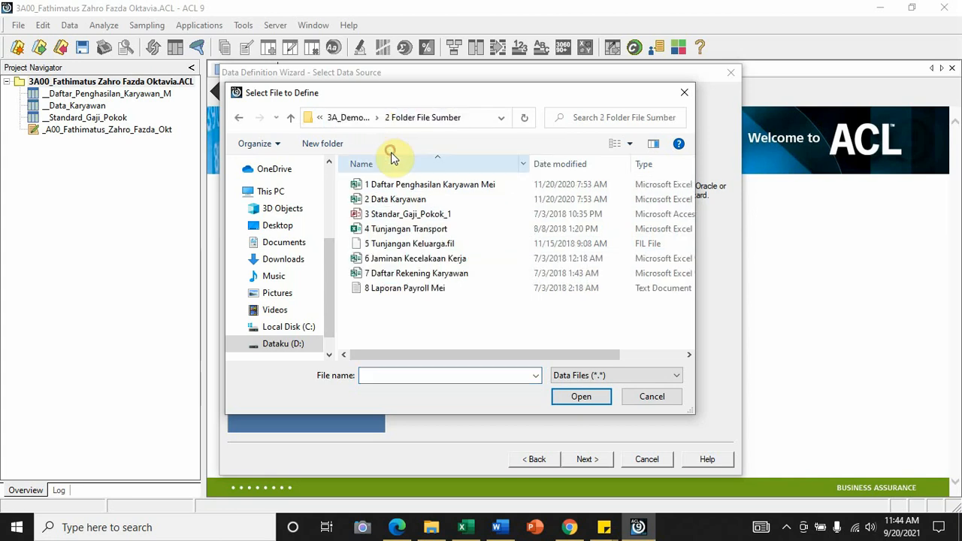
left_click(441, 231)
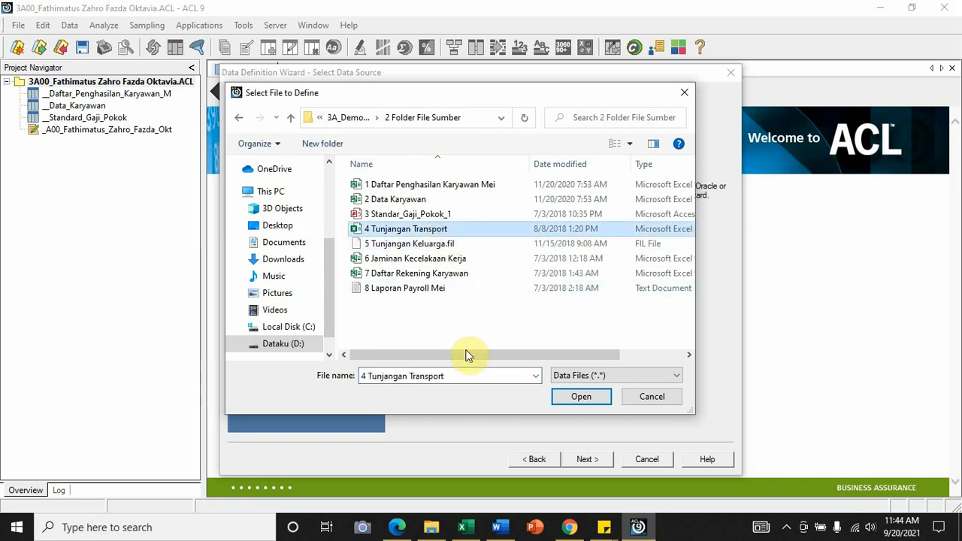
left_click_drag(466, 354, 547, 354)
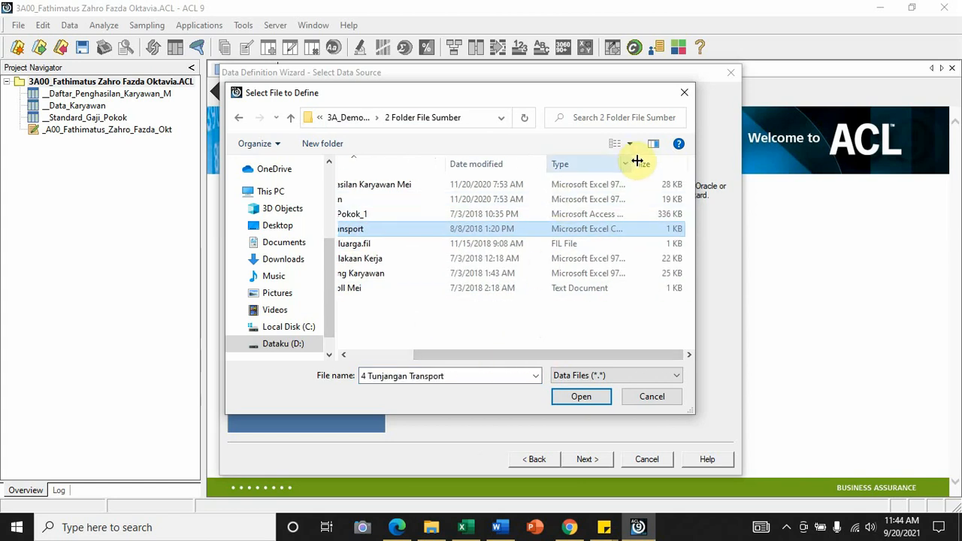
left_click_drag(638, 163, 688, 163)
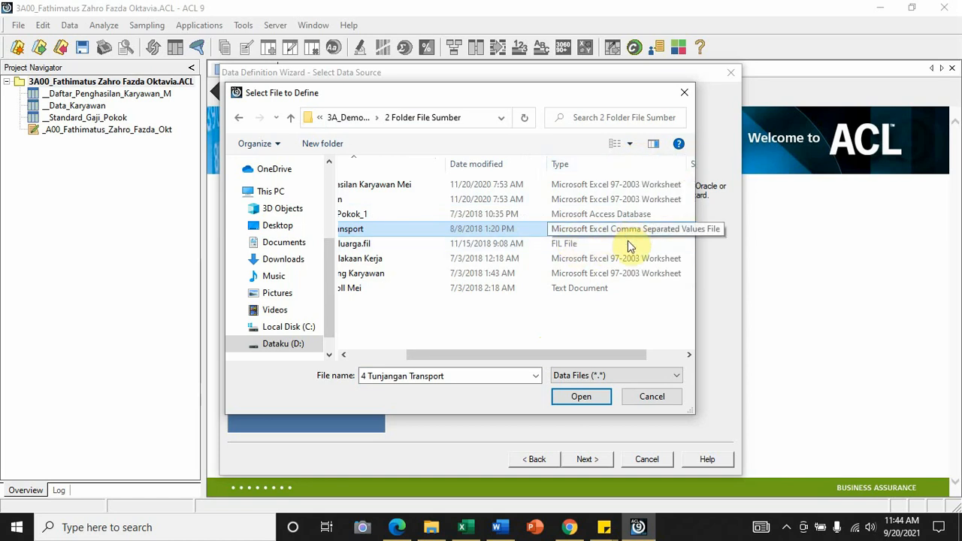
left_click_drag(576, 355, 481, 350)
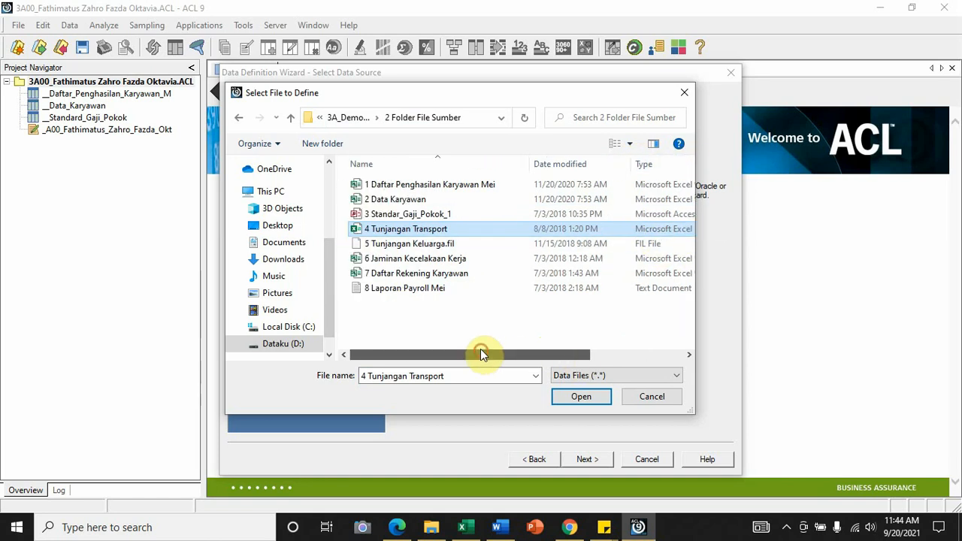
left_click(582, 397)
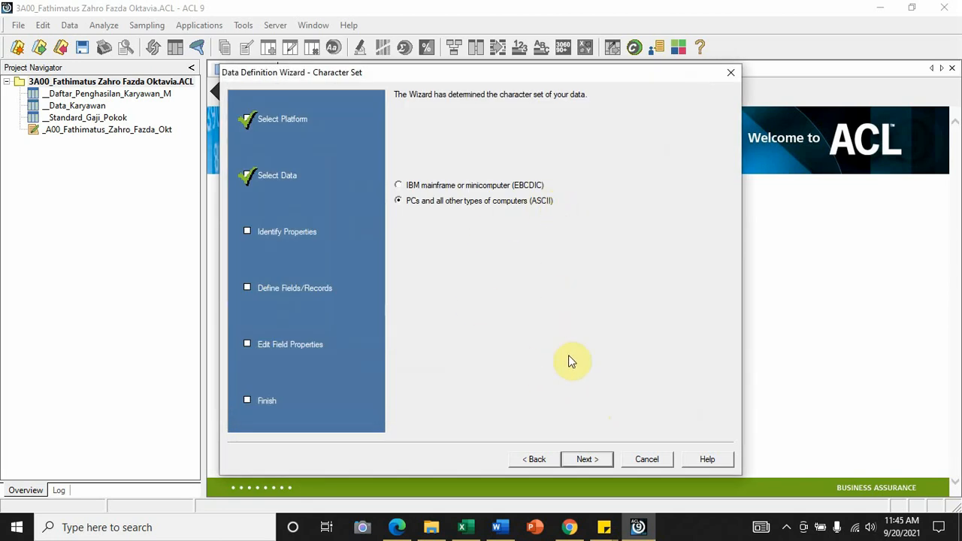
left_click(608, 465)
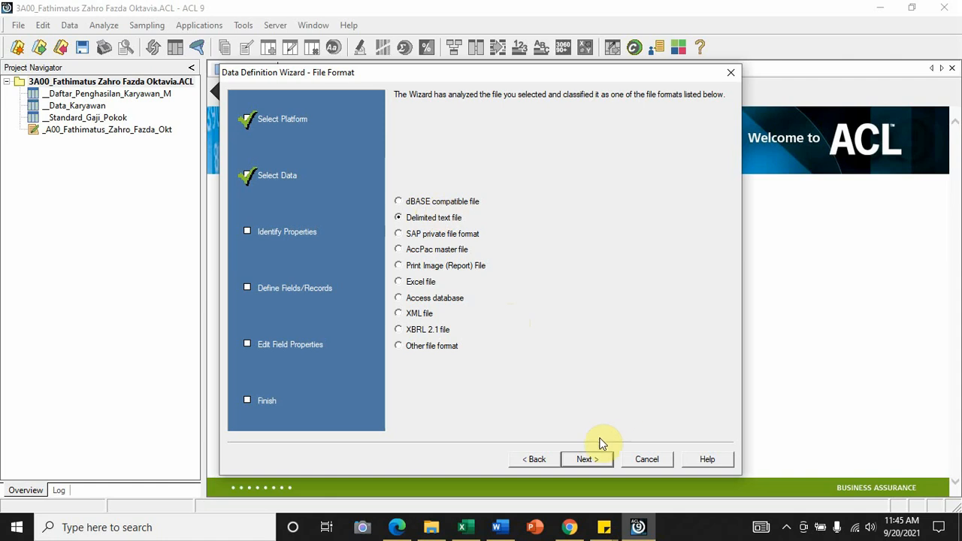
left_click(588, 460)
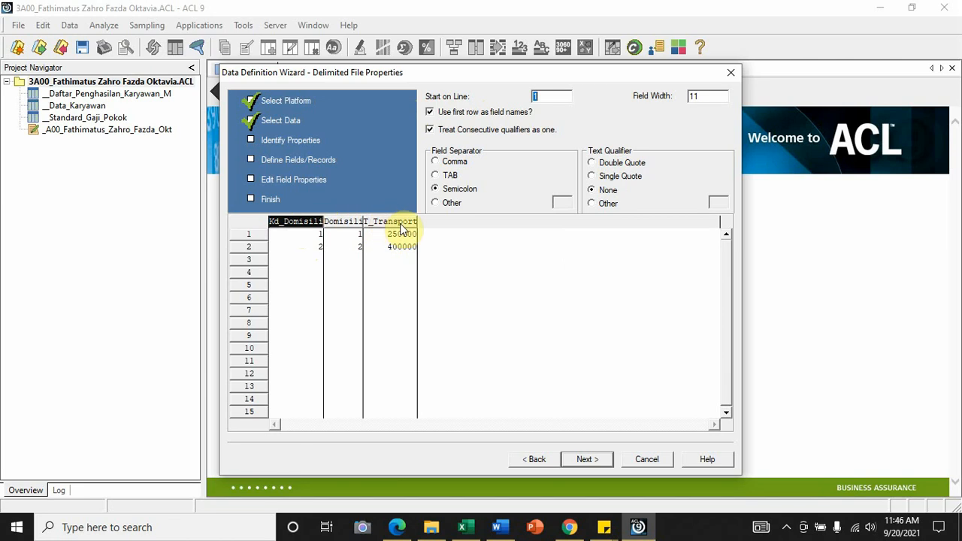
Try the data preview without first-row field names and with a comma separator, restoring first-row names and the semicolon separator
left_click(430, 113)
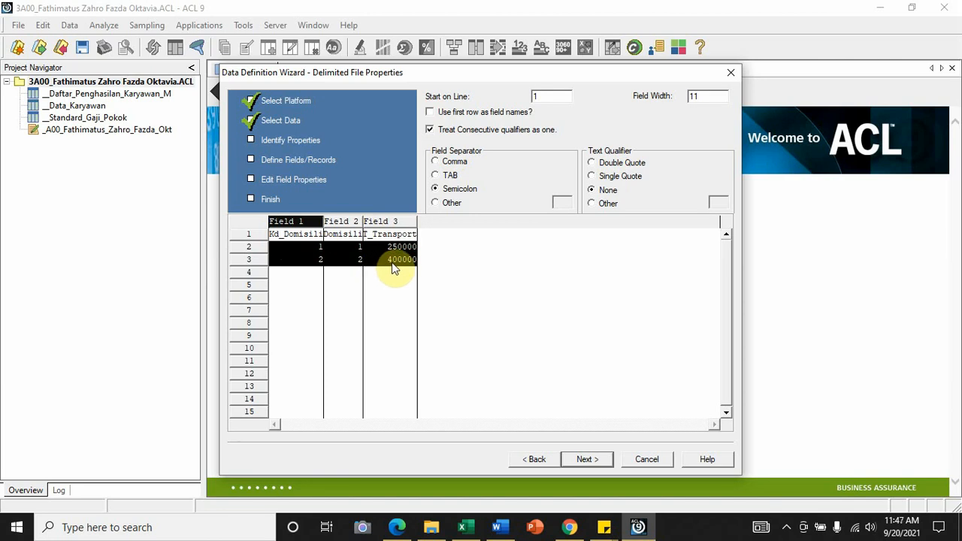
left_click(430, 113)
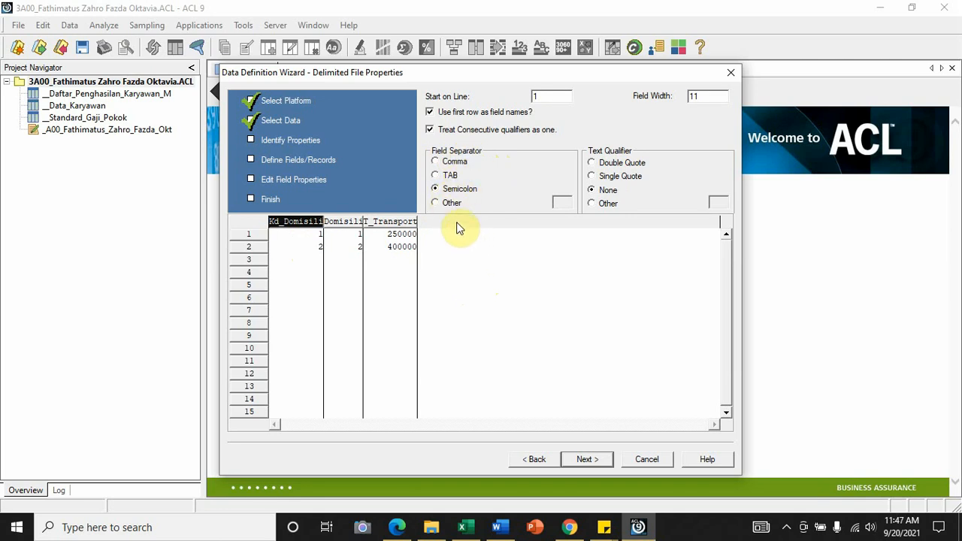
left_click(436, 163)
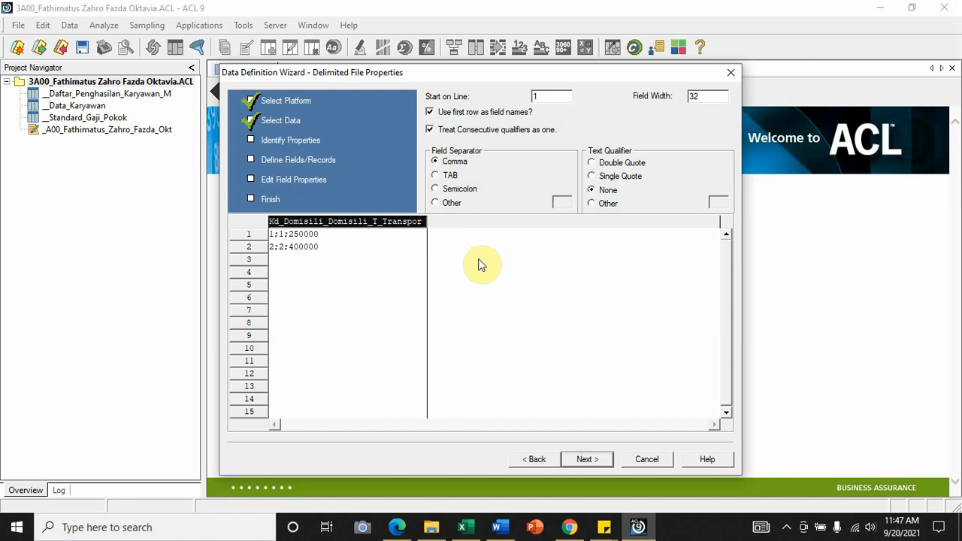
left_click(436, 189)
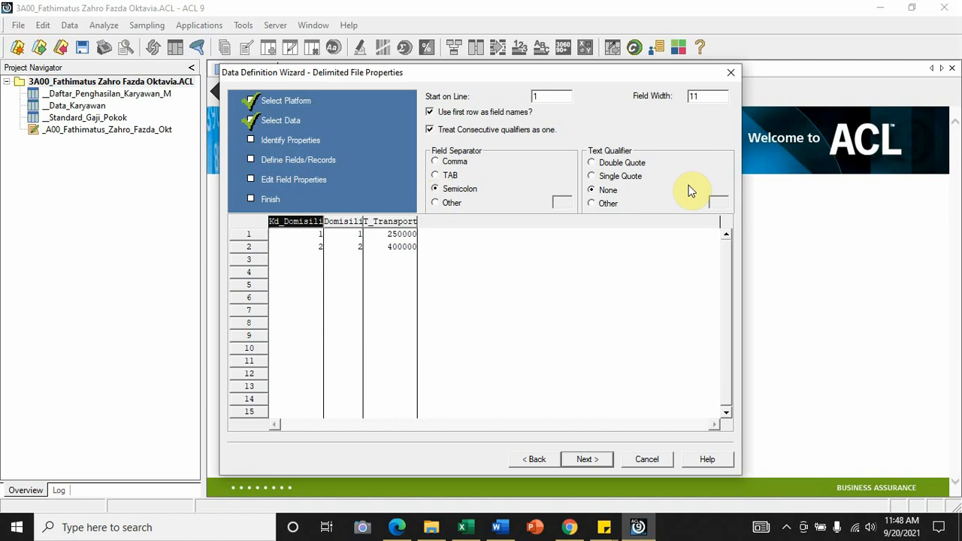
Accept the delimited file properties and save the data file as 4 Tunjangan Transport in 3 Folder Jawaban
left_click(580, 460)
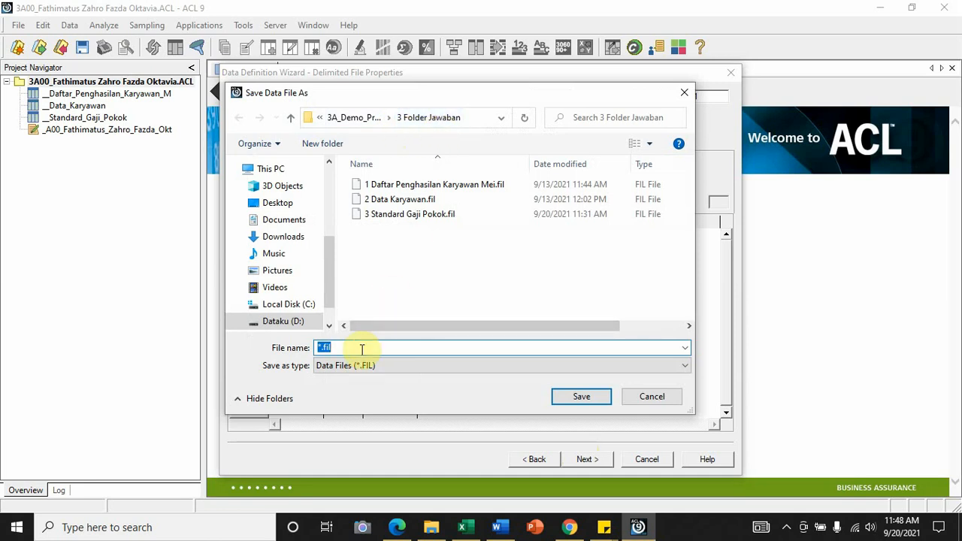
type("4 Tu")
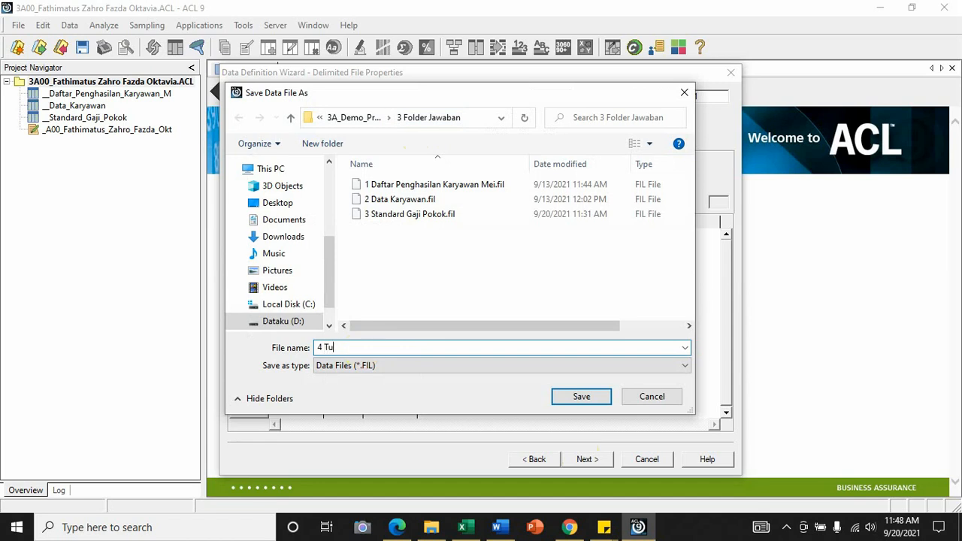
type("njangan Transport")
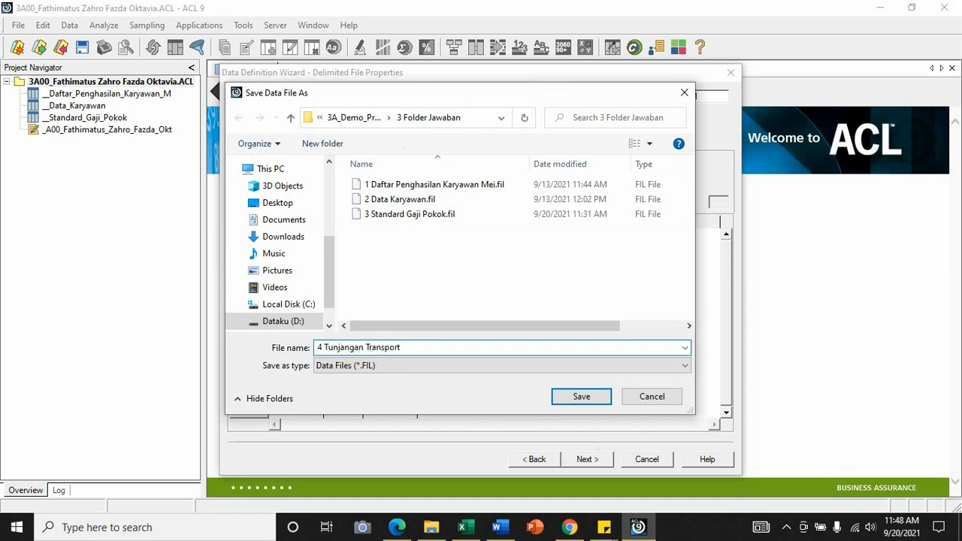
left_click(598, 397)
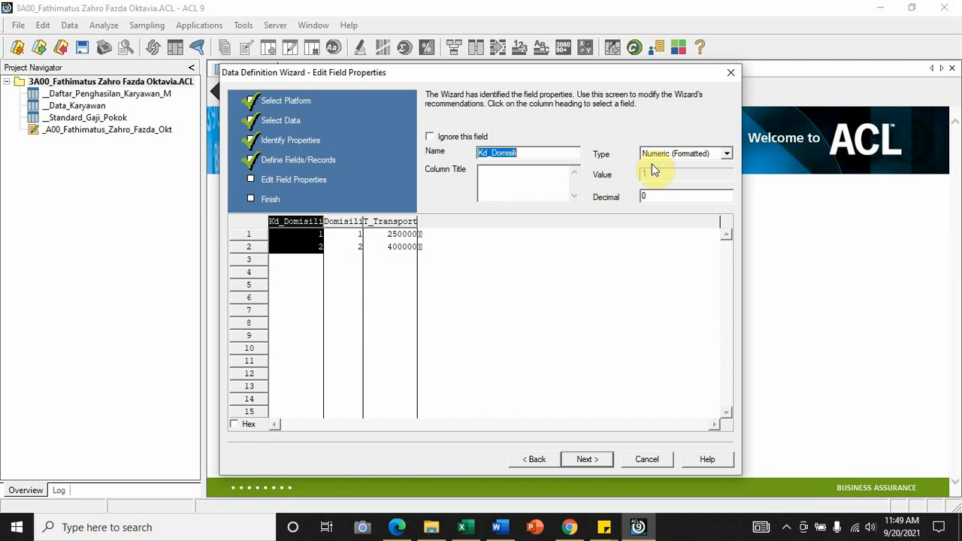
Set the type of the Kd_Domisili, Domisili and T_Transport fields to Numeric (Unformatted)
left_click(726, 154)
left_click(698, 176)
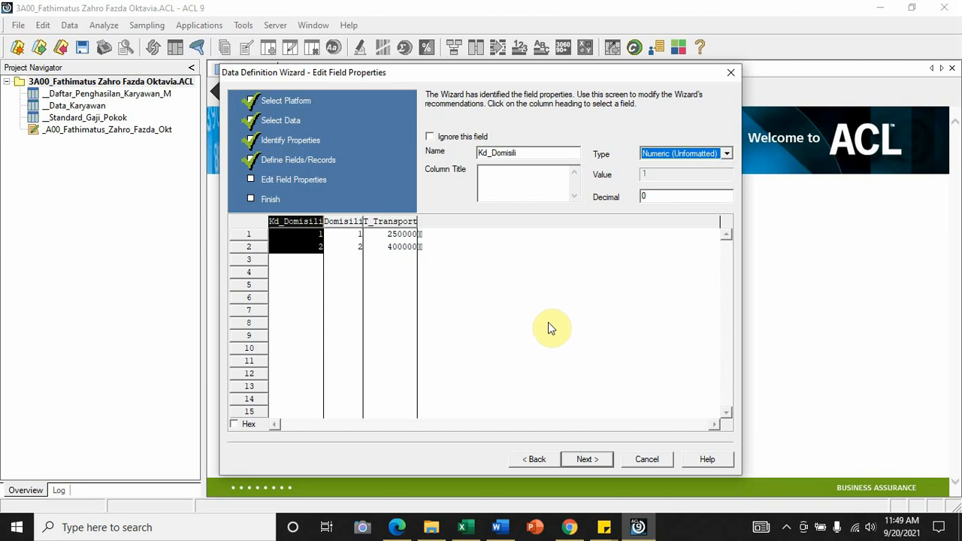
left_click(358, 224)
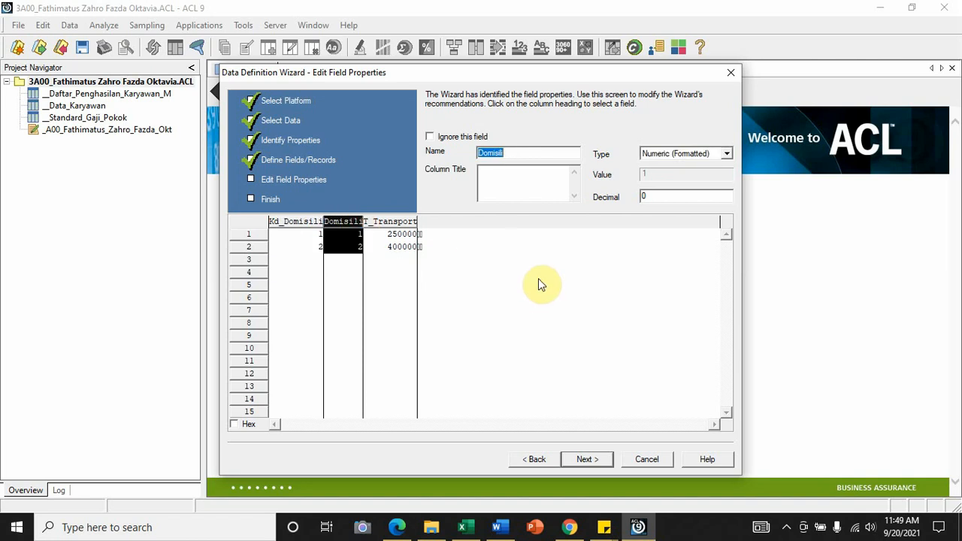
left_click(728, 155)
left_click(697, 173)
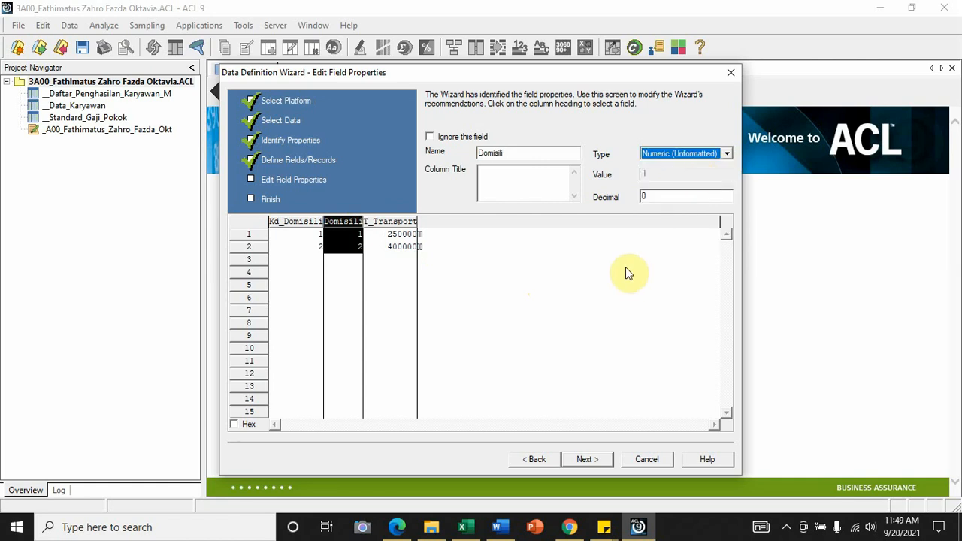
left_click(401, 224)
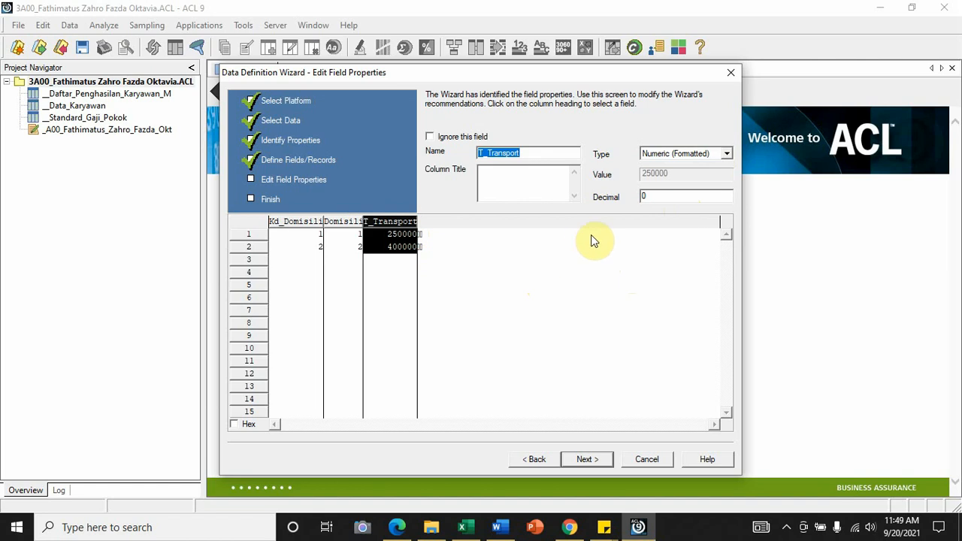
left_click(731, 154)
left_click(693, 174)
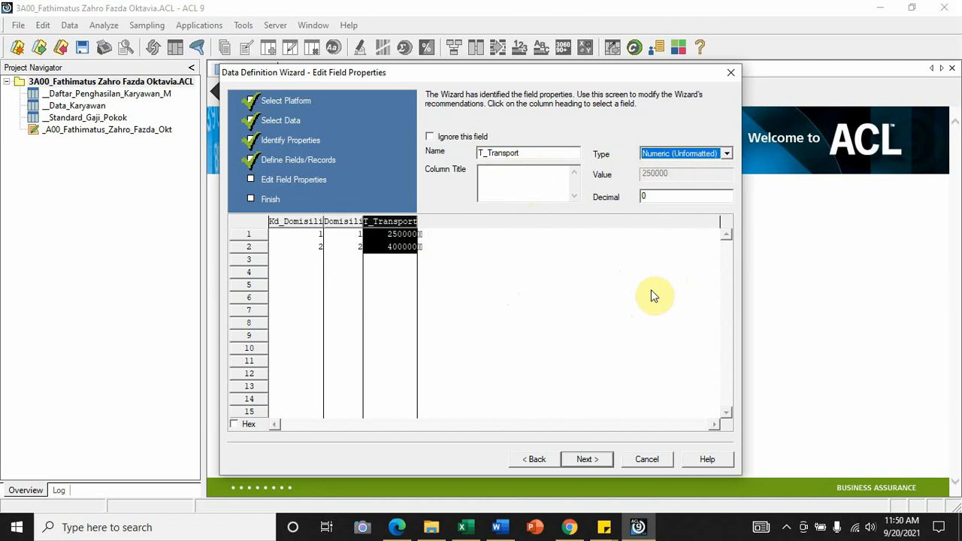
Finish the table definition and save the table under the name __Tunjangan_Transport
left_click(585, 459)
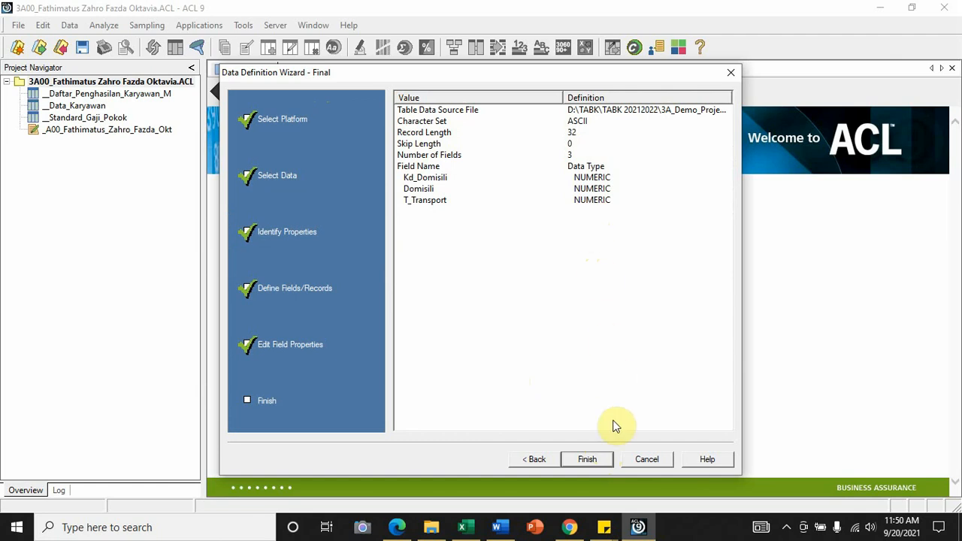
left_click(589, 460)
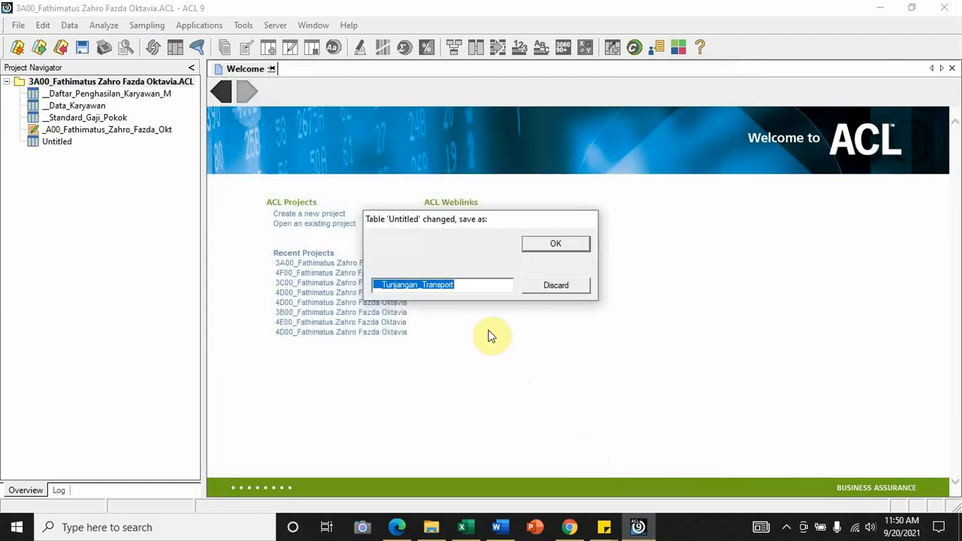
left_click(581, 249)
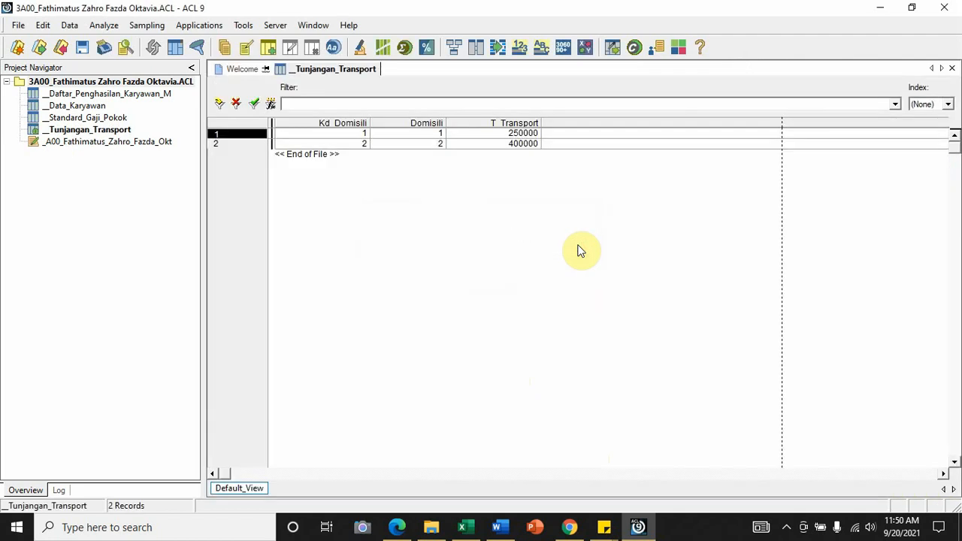
Select all three columns of the __Tunjangan_Transport view, narrow them together and clear the selection
left_click(314, 120)
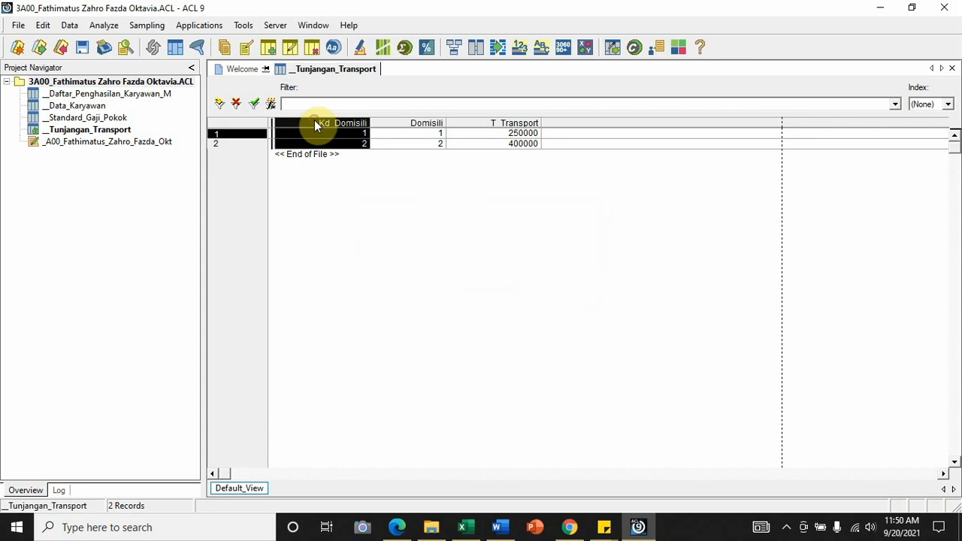
left_click(515, 124, "shift")
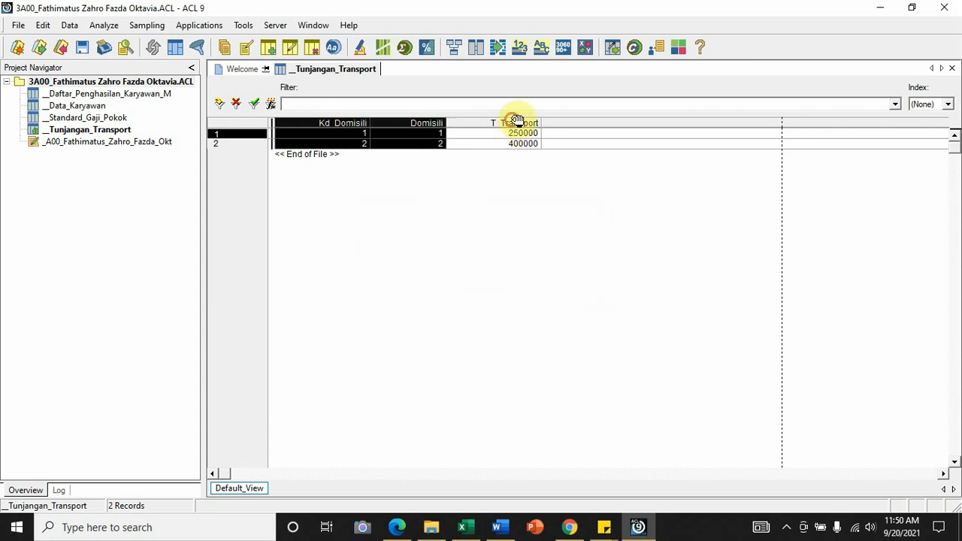
left_click(544, 327)
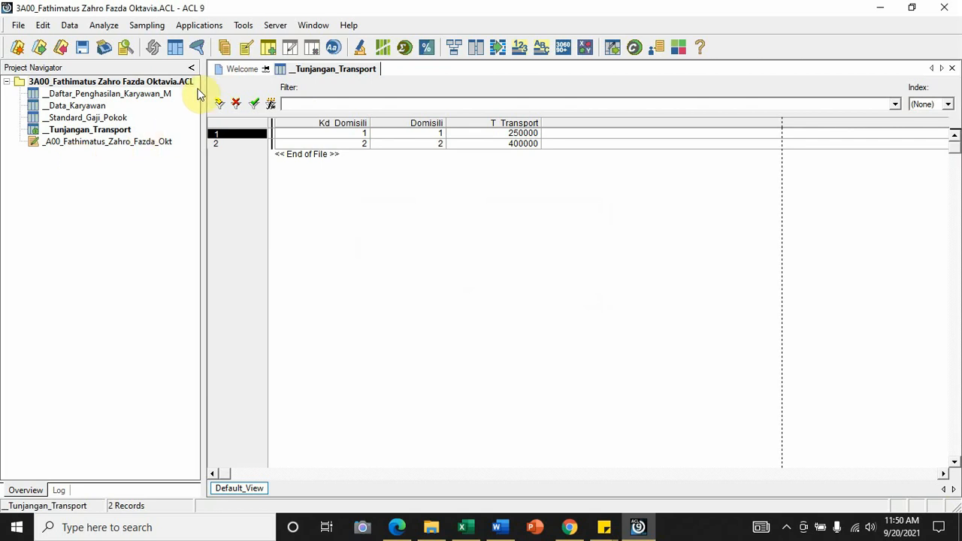
left_click(328, 129)
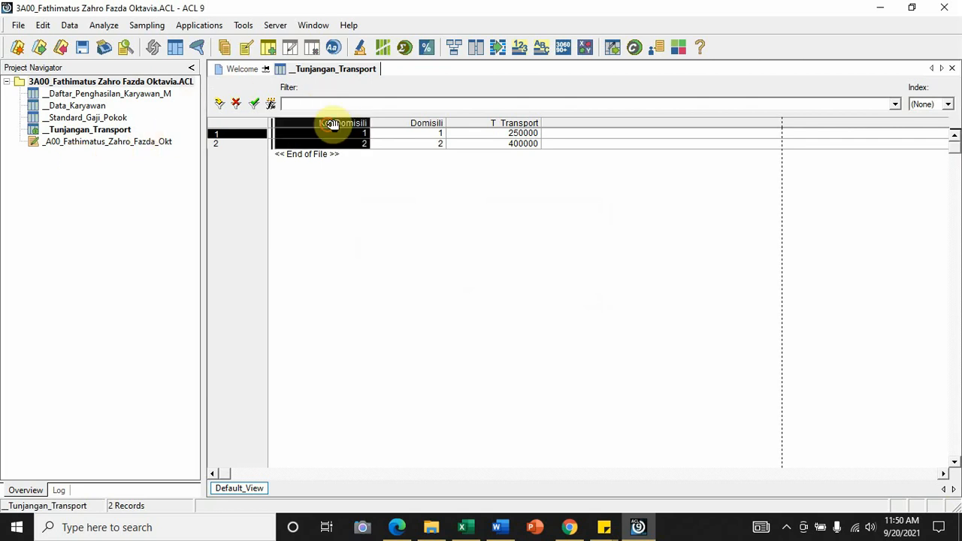
left_click(470, 125, "shift")
left_click_drag(446, 123, 415, 125)
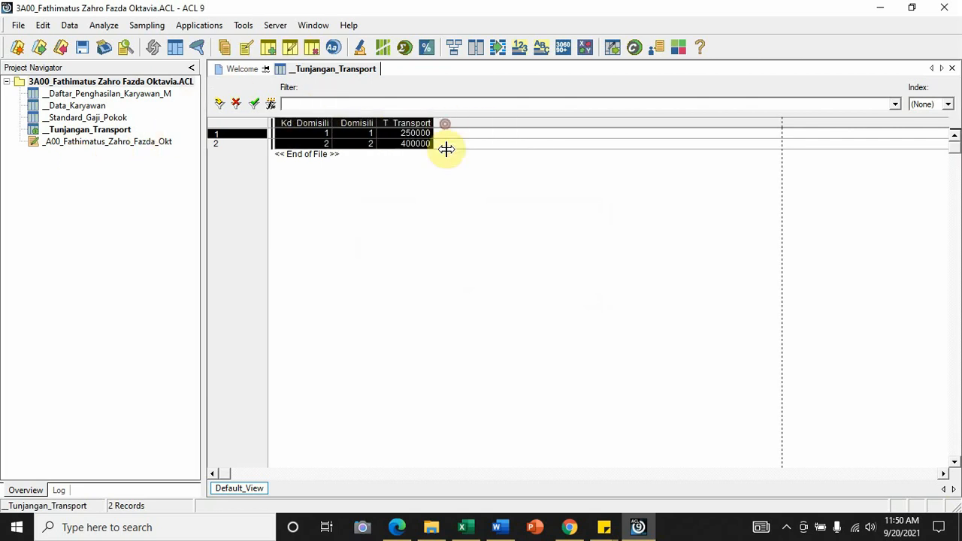
left_click(459, 233)
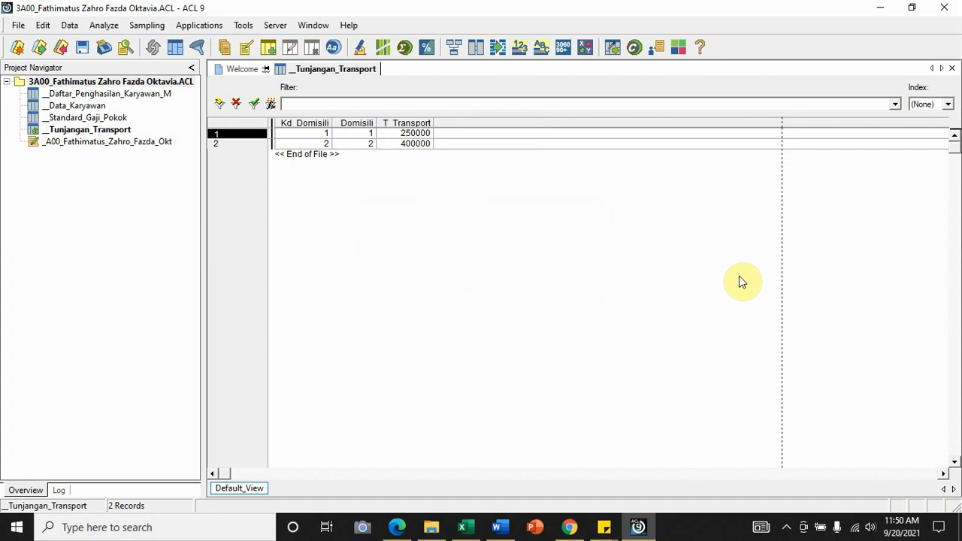